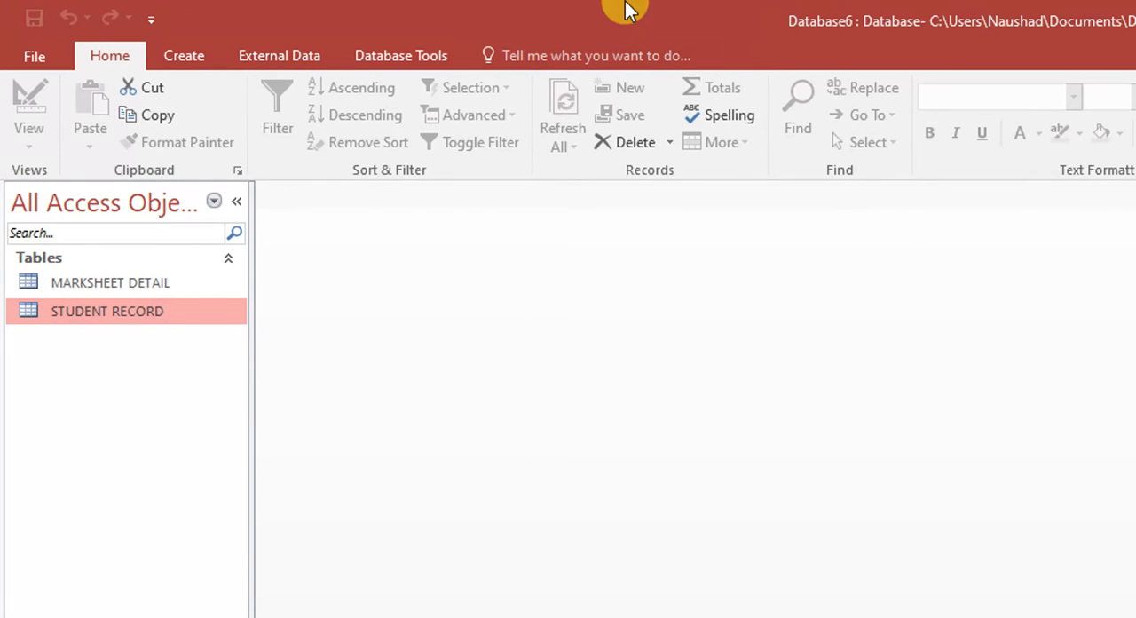
Create a form from the STUDENT RECORD table and advance it to the next record
click(185, 53)
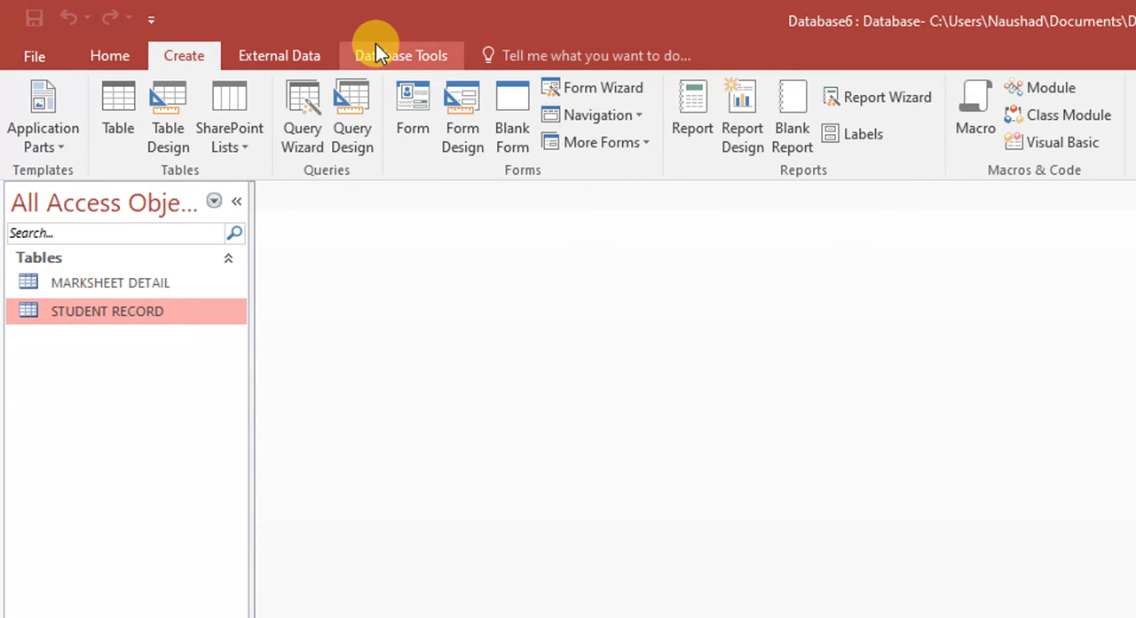
click(412, 100)
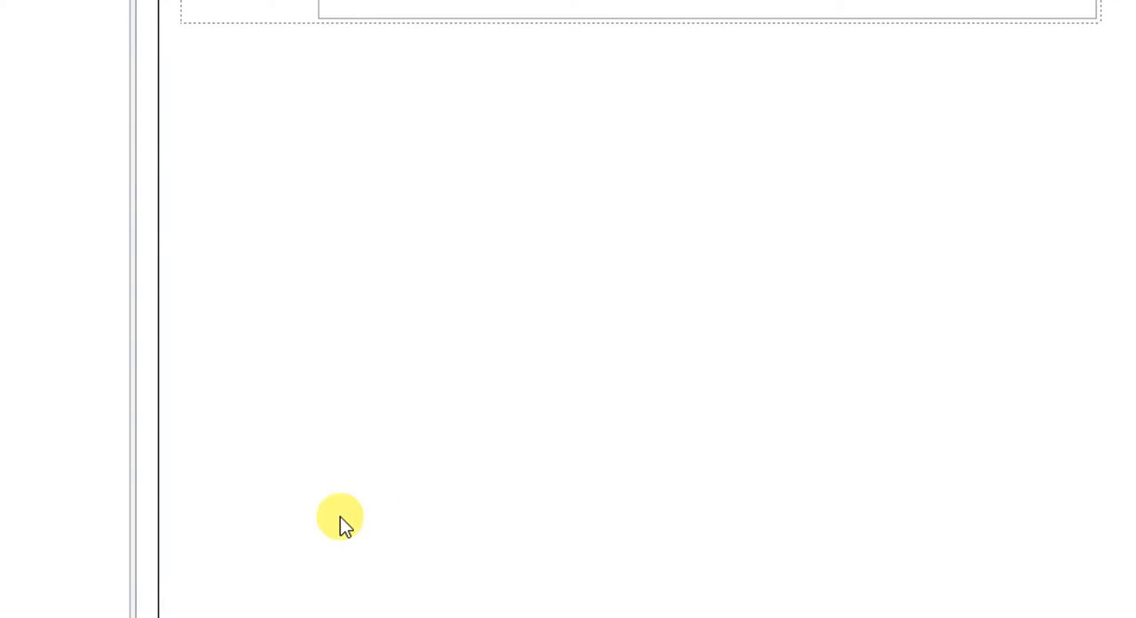
click(304, 582)
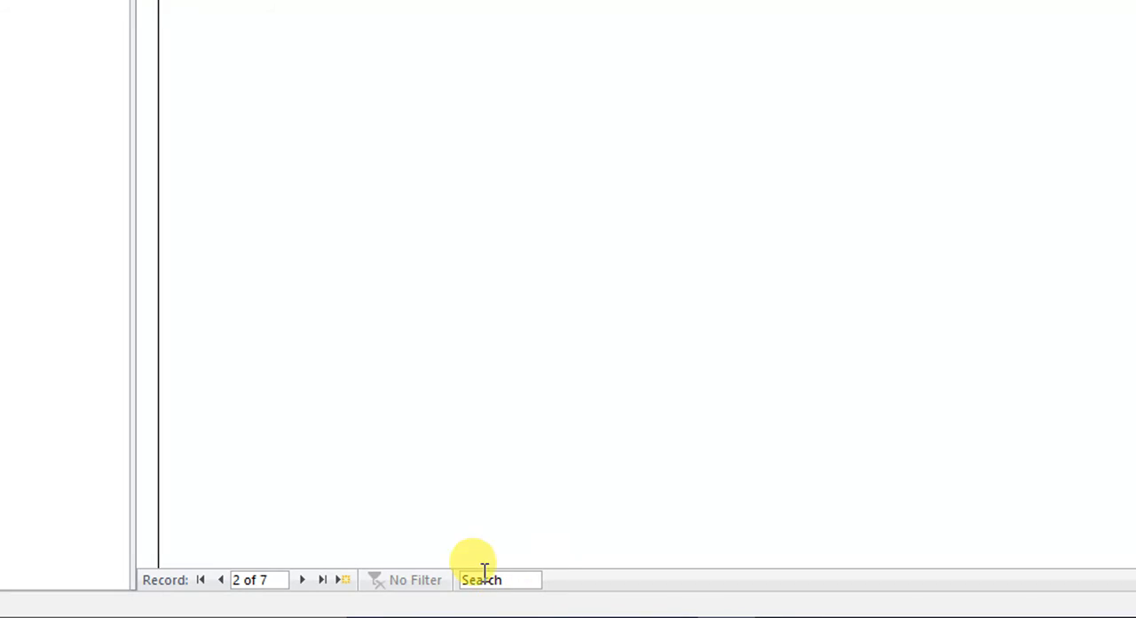
Search the form's records for 5 and select the Class field of the matching record
click(511, 582)
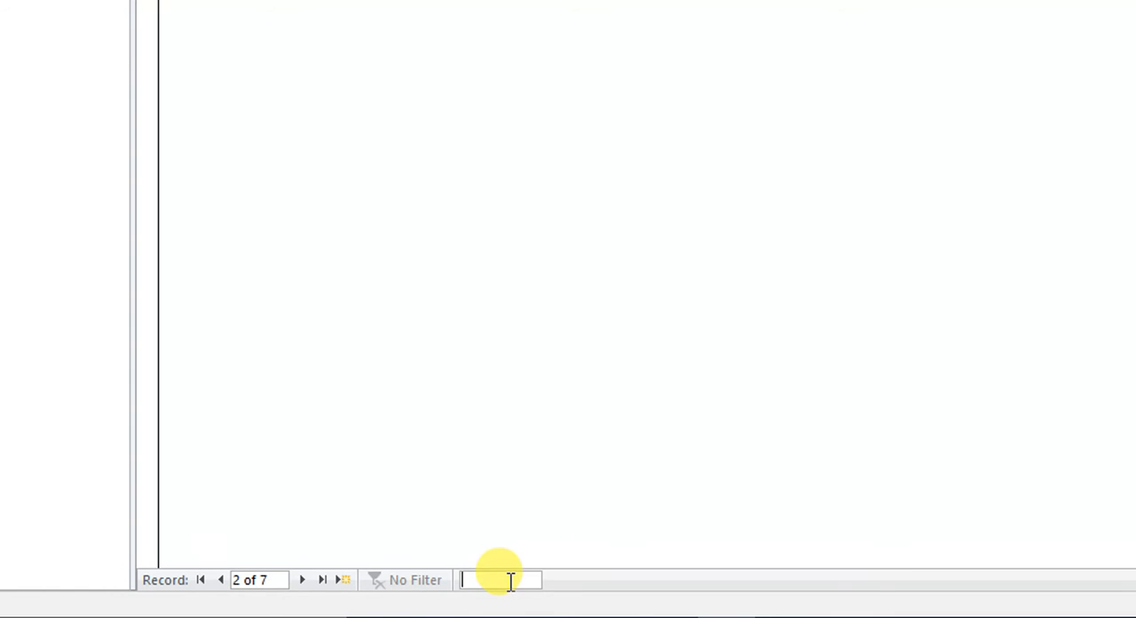
text(5)
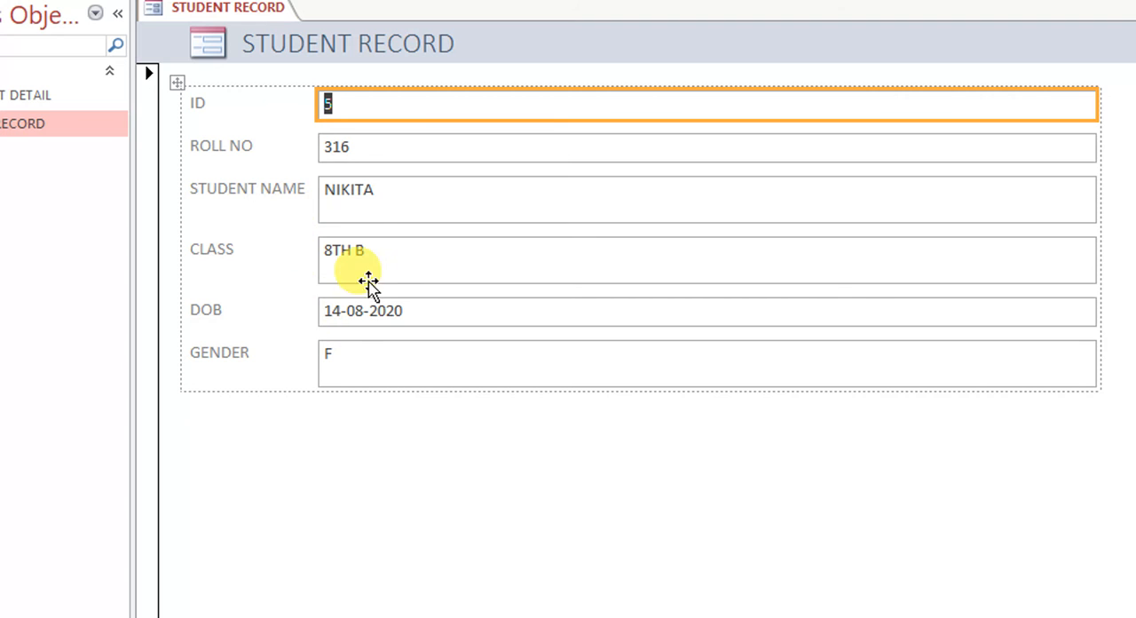
click(382, 253)
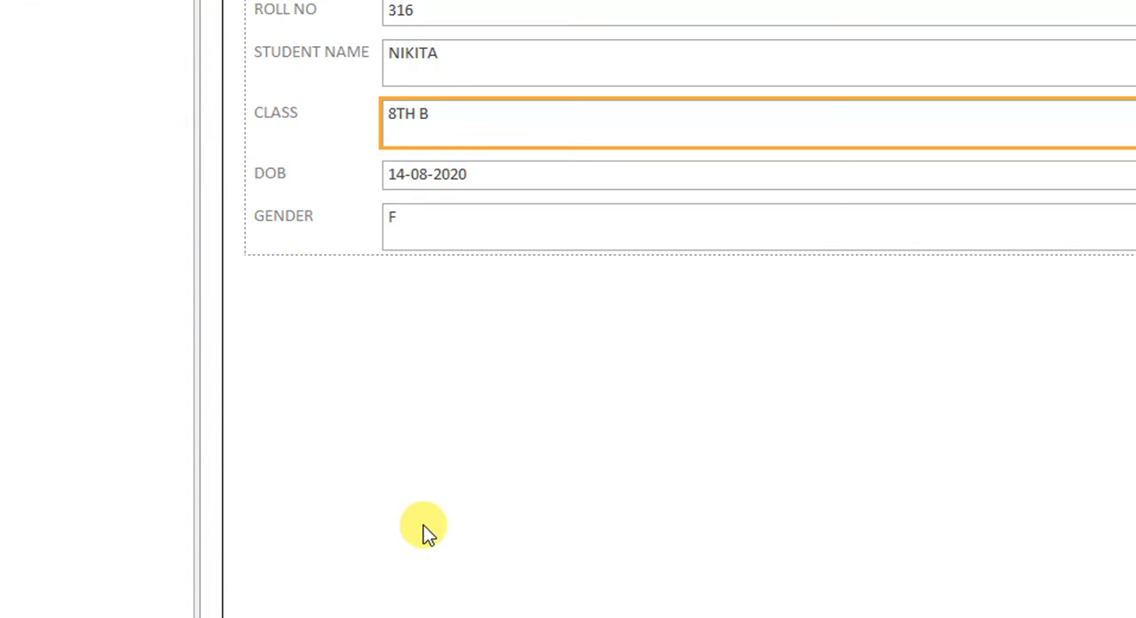
Open a new blank record in the form and go through its Roll No, Student Name, Class, DOB and Gender fields
click(408, 579)
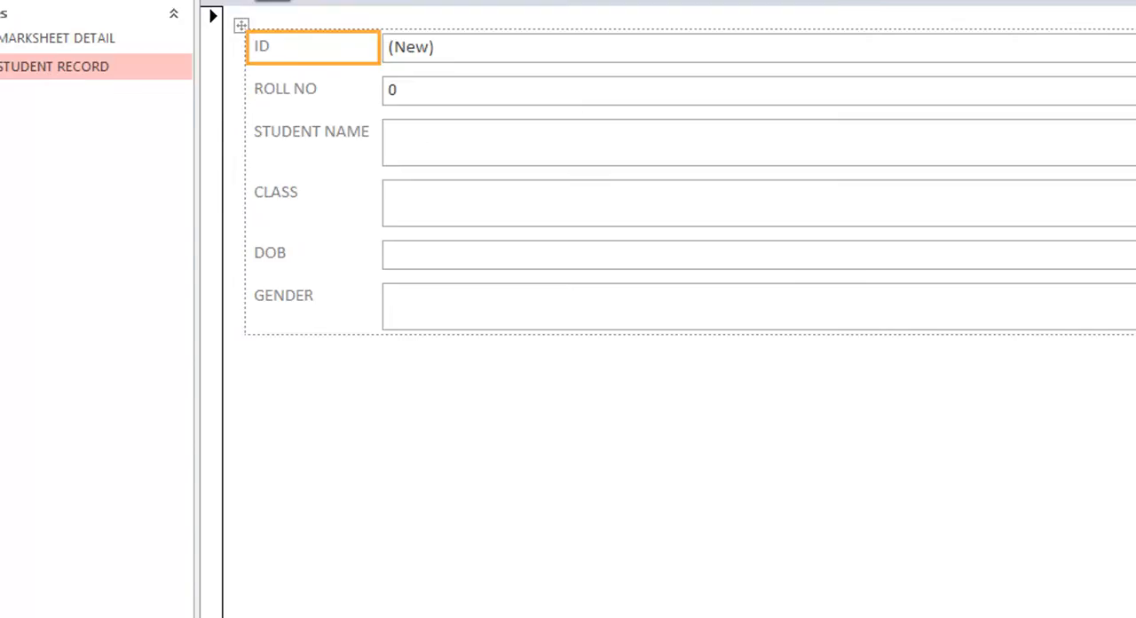
click(462, 242)
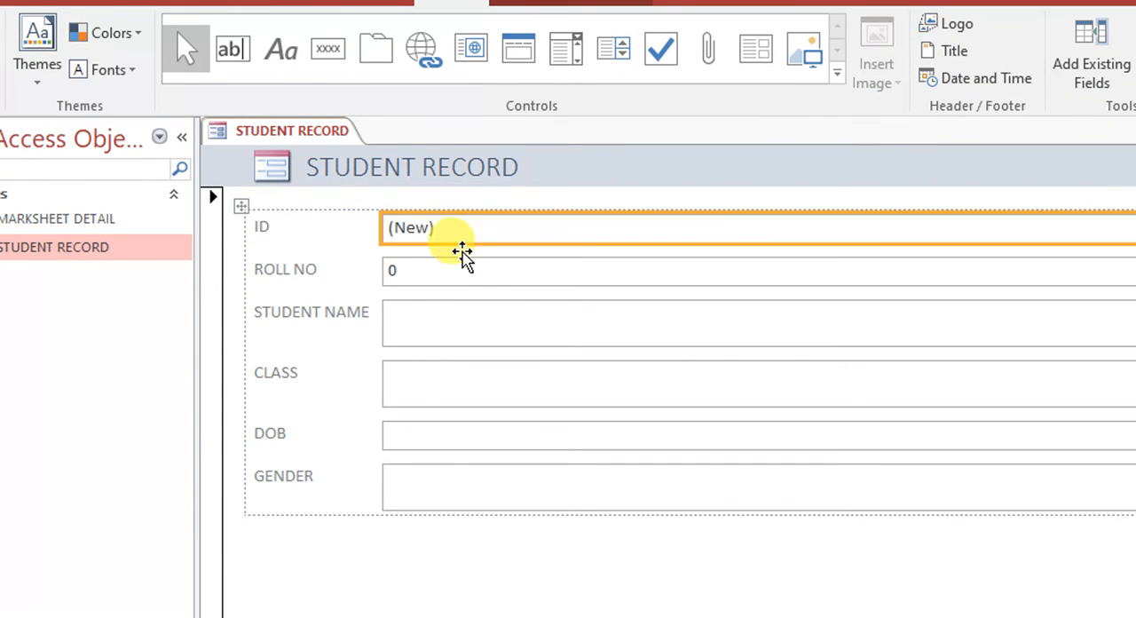
click(458, 271)
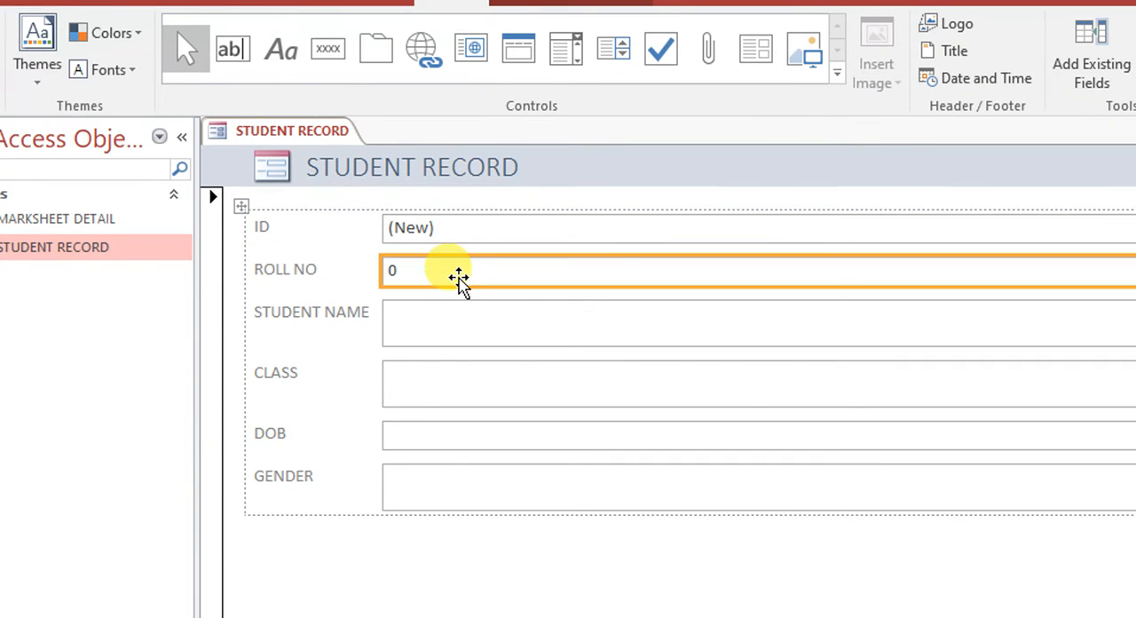
click(436, 321)
click(433, 380)
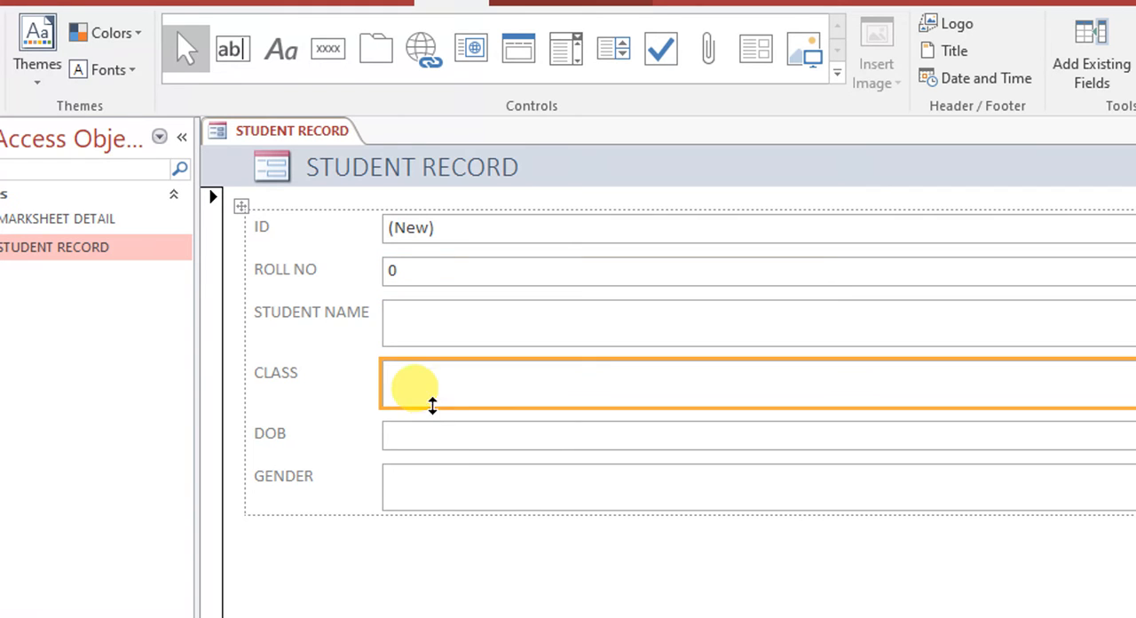
click(432, 436)
click(434, 490)
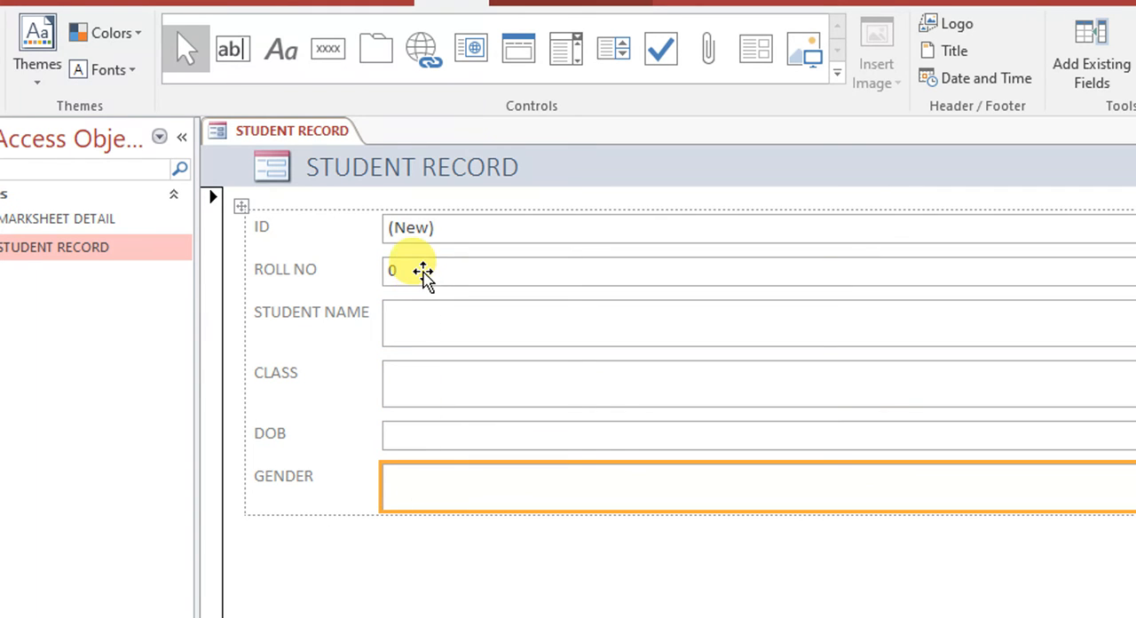
click(419, 272)
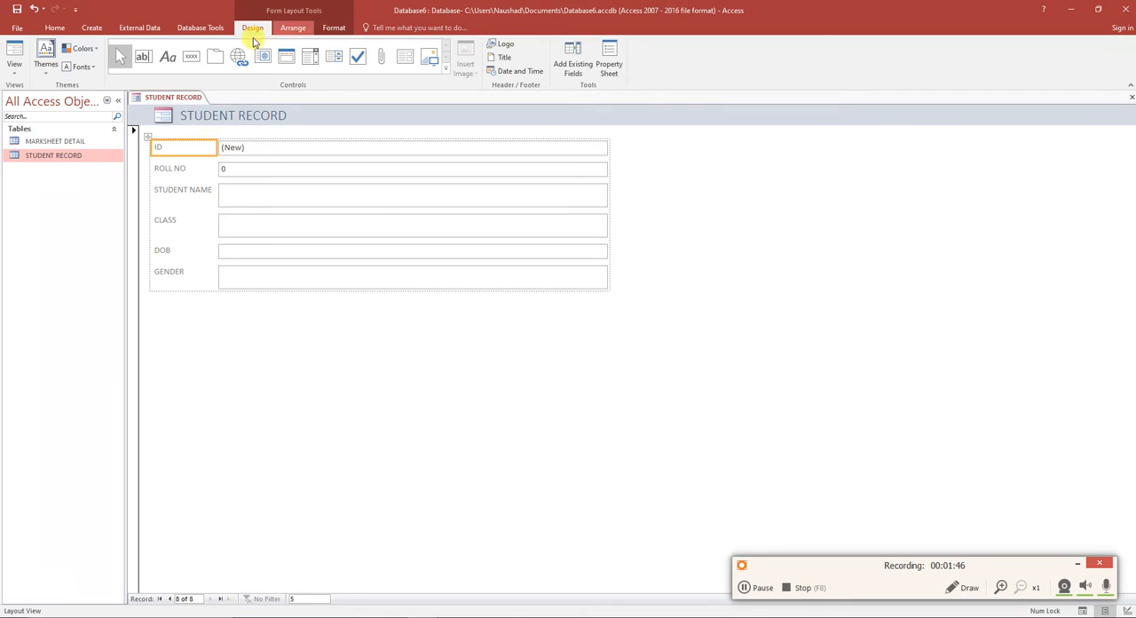
Step back through the form's records to the one with ID 3
click(167, 600)
click(167, 599)
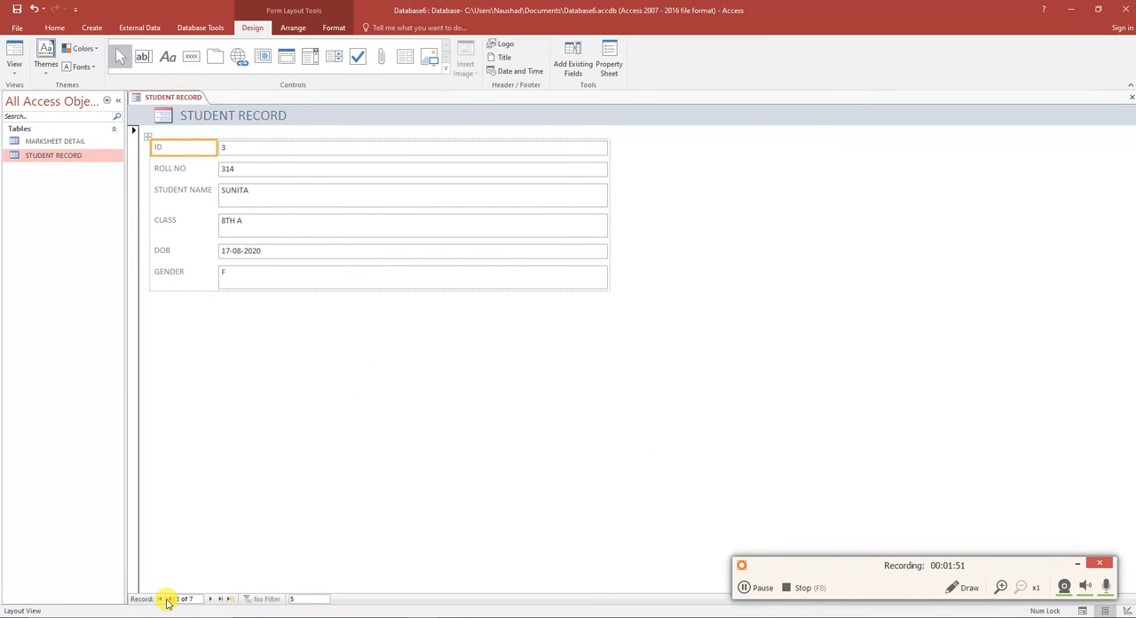
click(294, 598)
click(1001, 587)
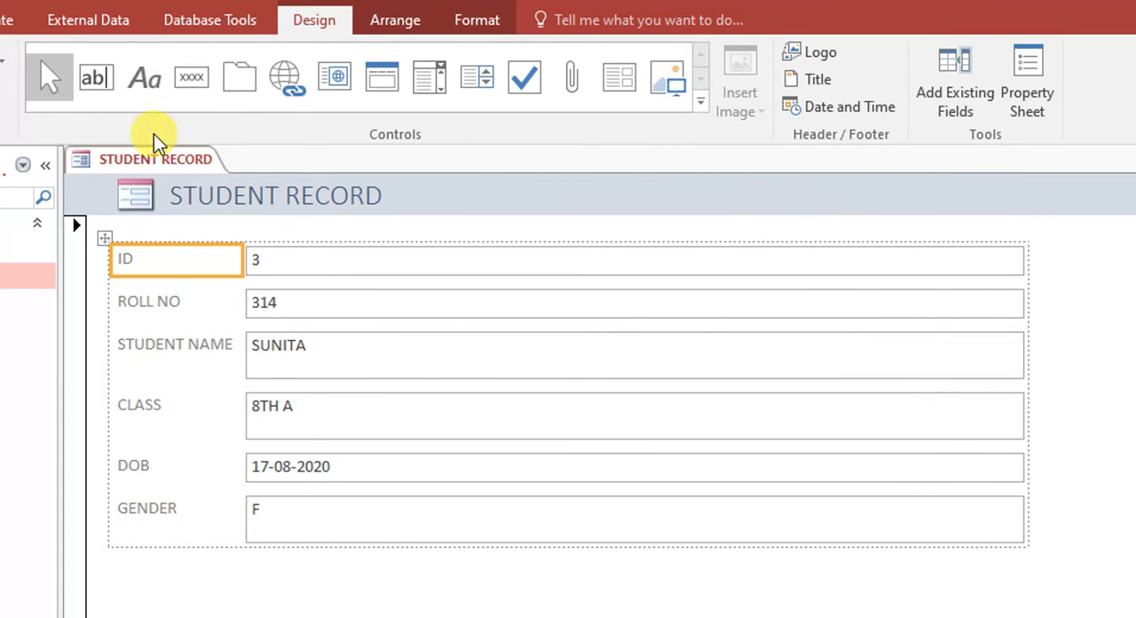
right_click(190, 158)
click(224, 196)
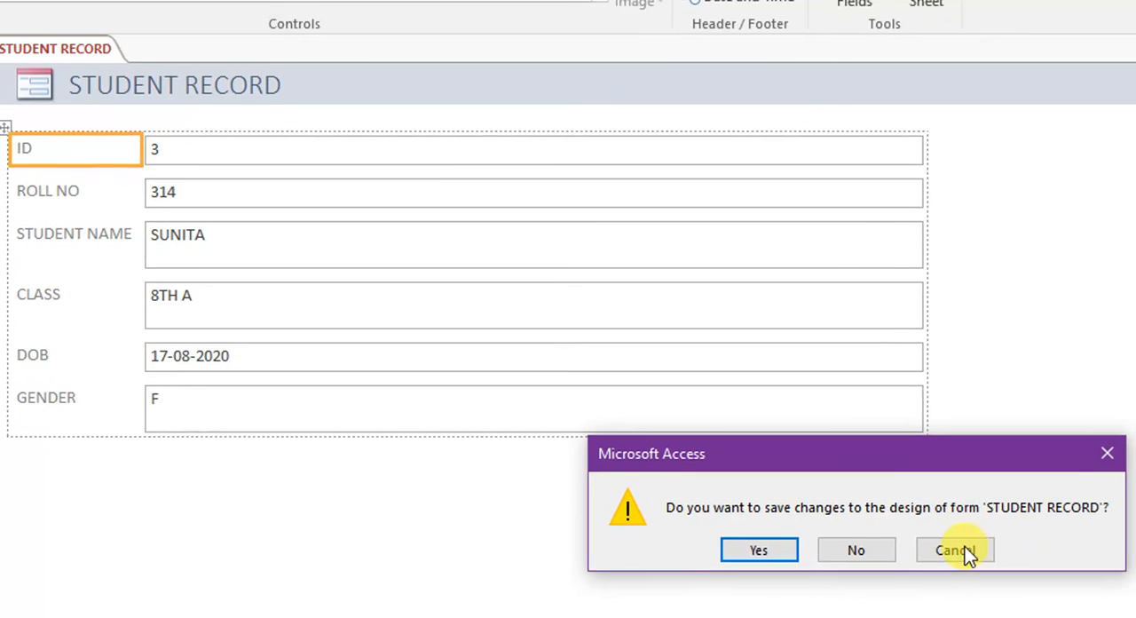
click(1135, 617)
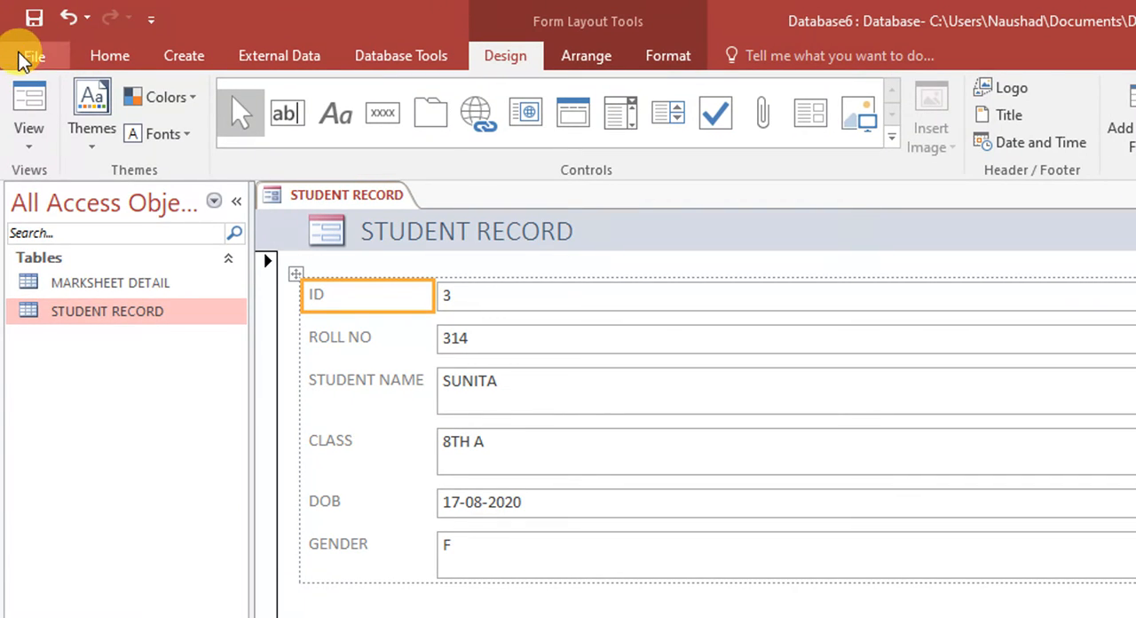
Save the form under the name STUDENT RECORD and close it
click(34, 18)
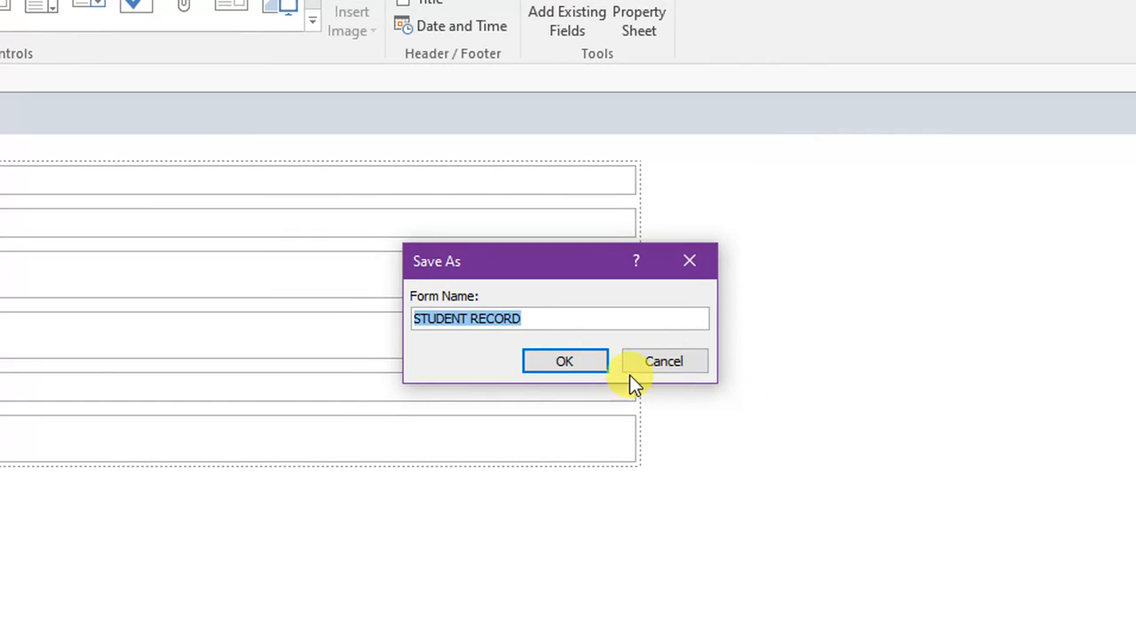
click(565, 362)
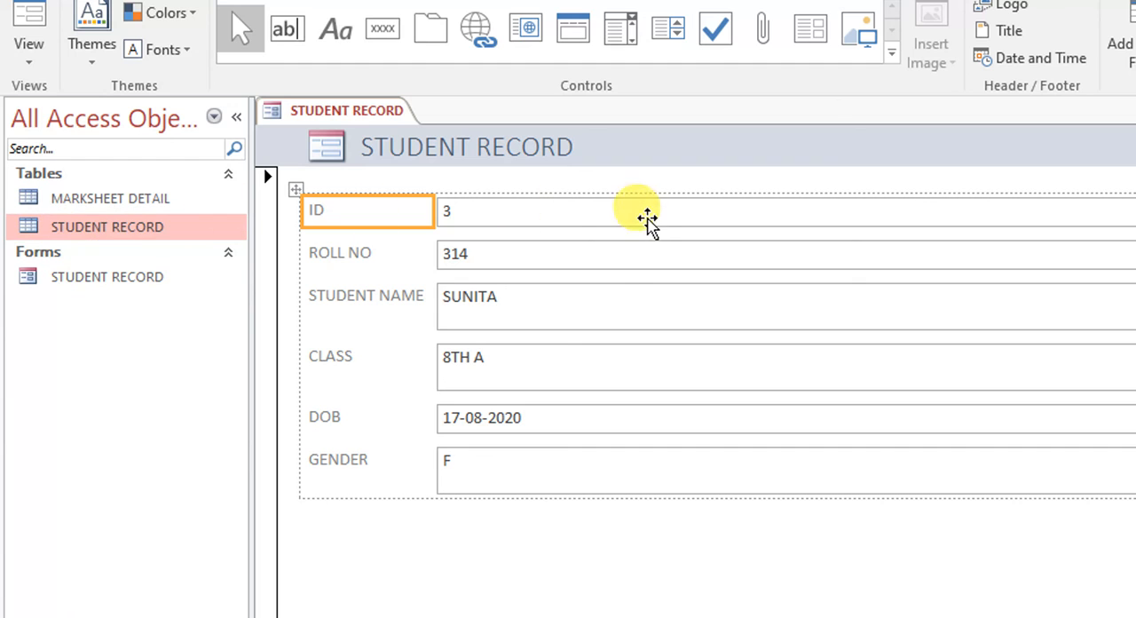
right_click(377, 113)
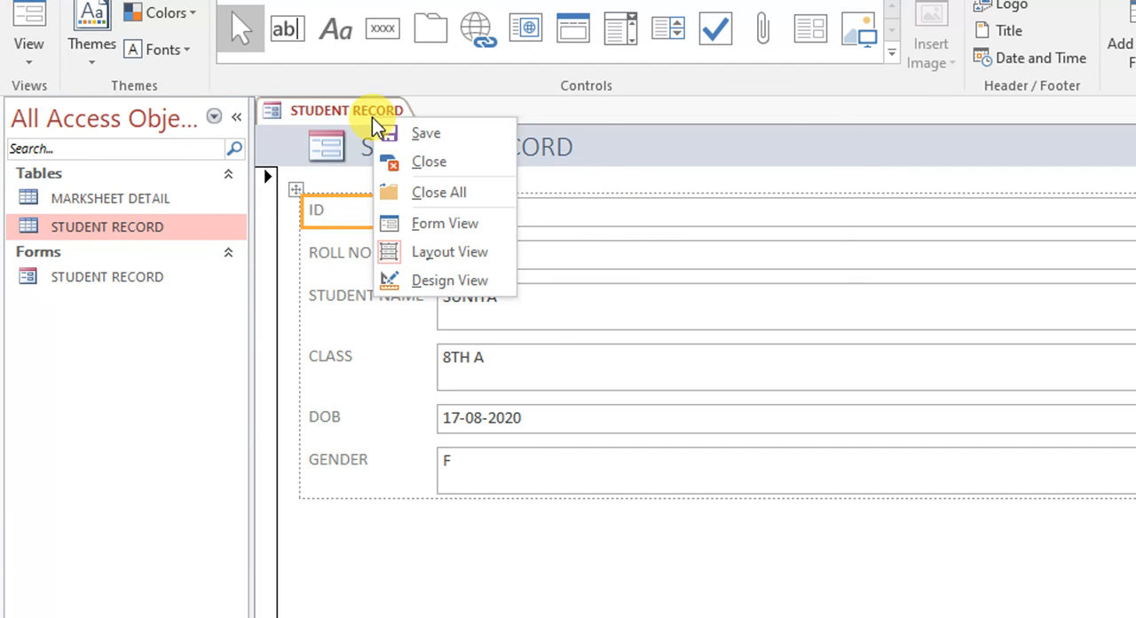
click(424, 163)
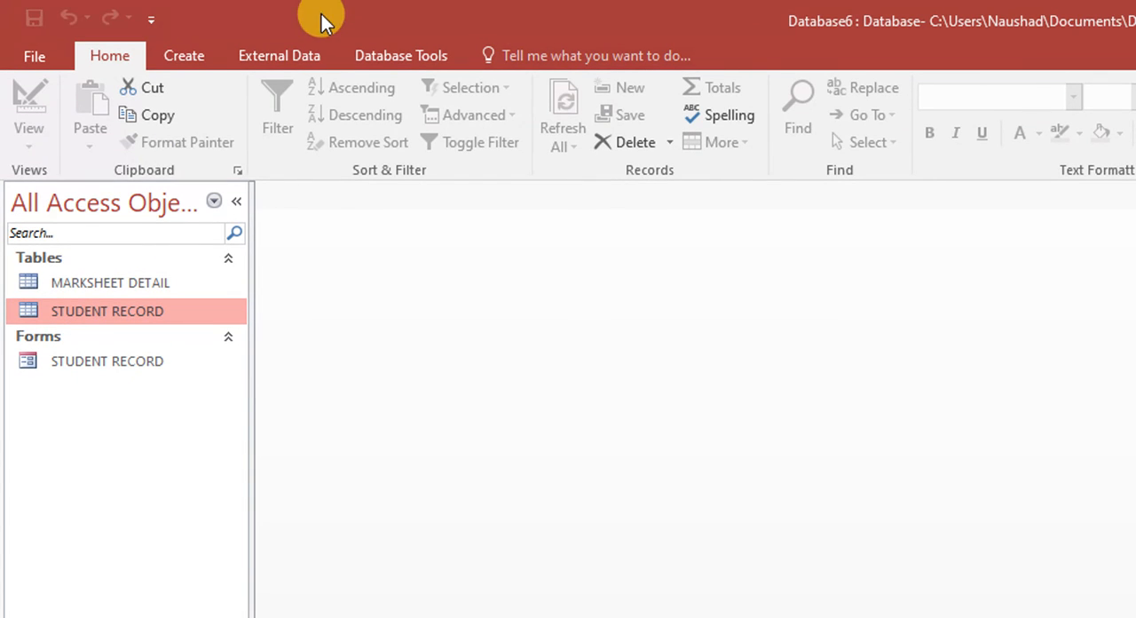
Create a report from the STUDENT RECORD table and check it in Print Preview, returning to the report layout
click(182, 49)
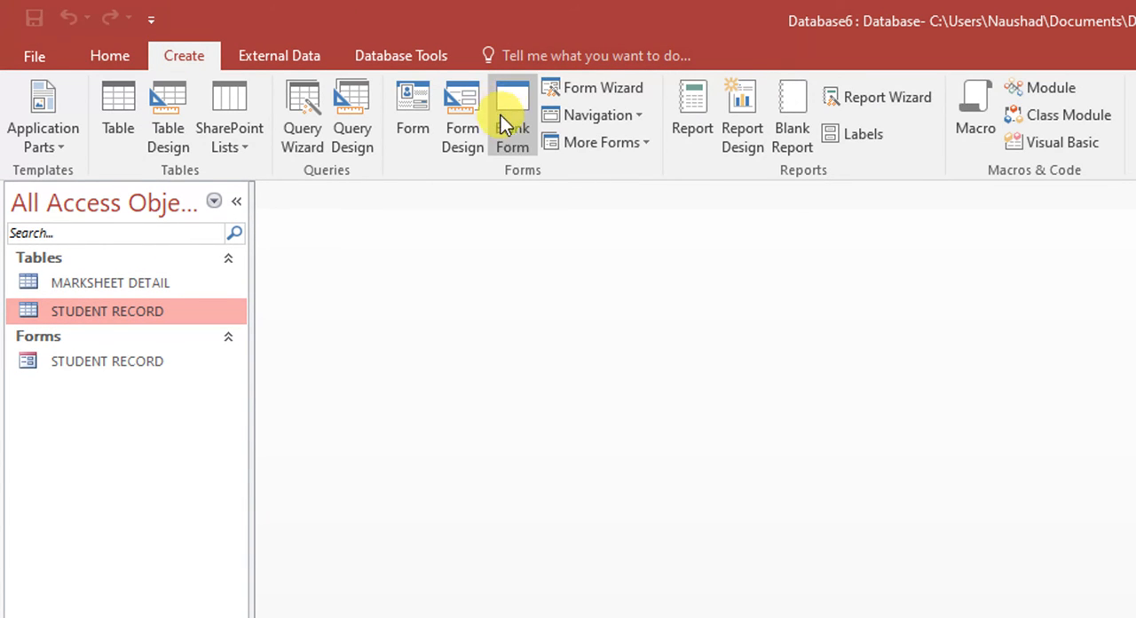
click(696, 105)
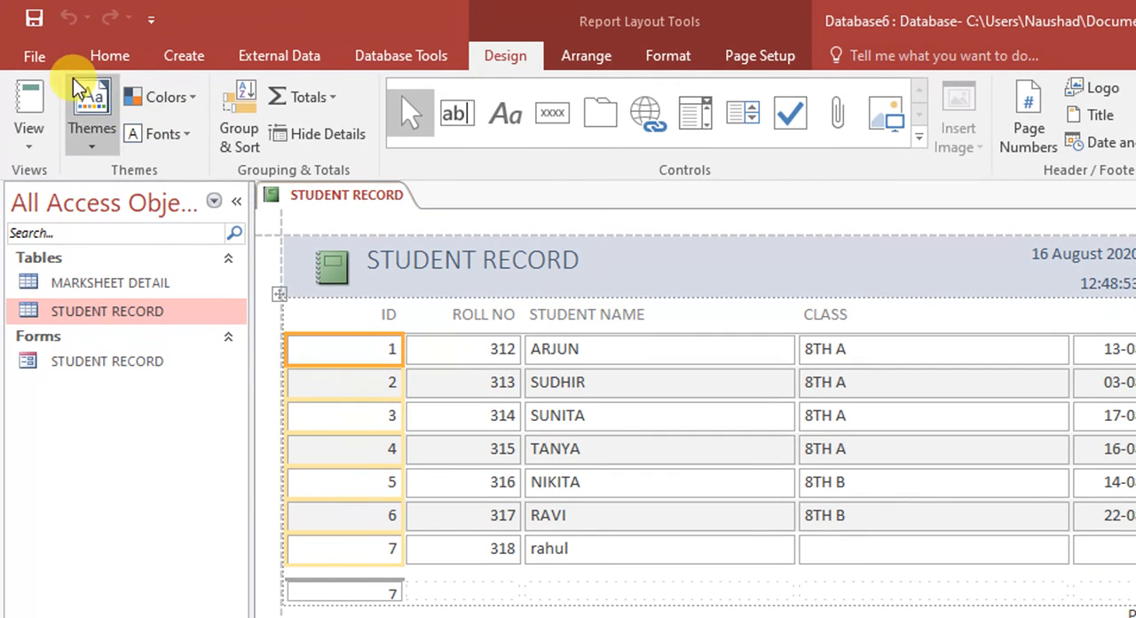
click(34, 58)
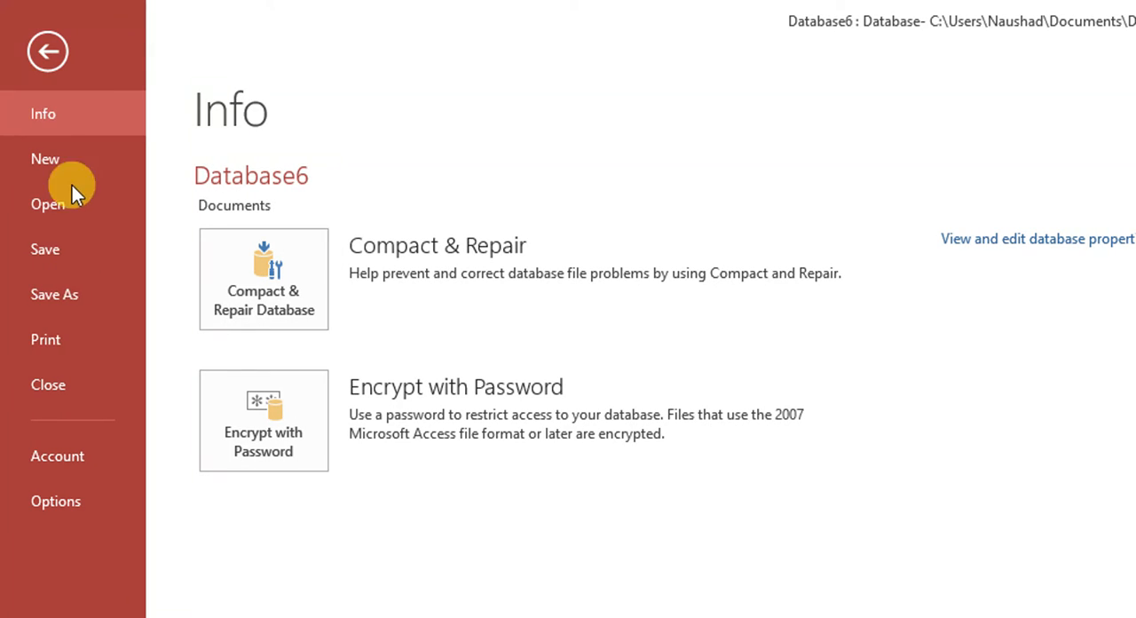
click(69, 350)
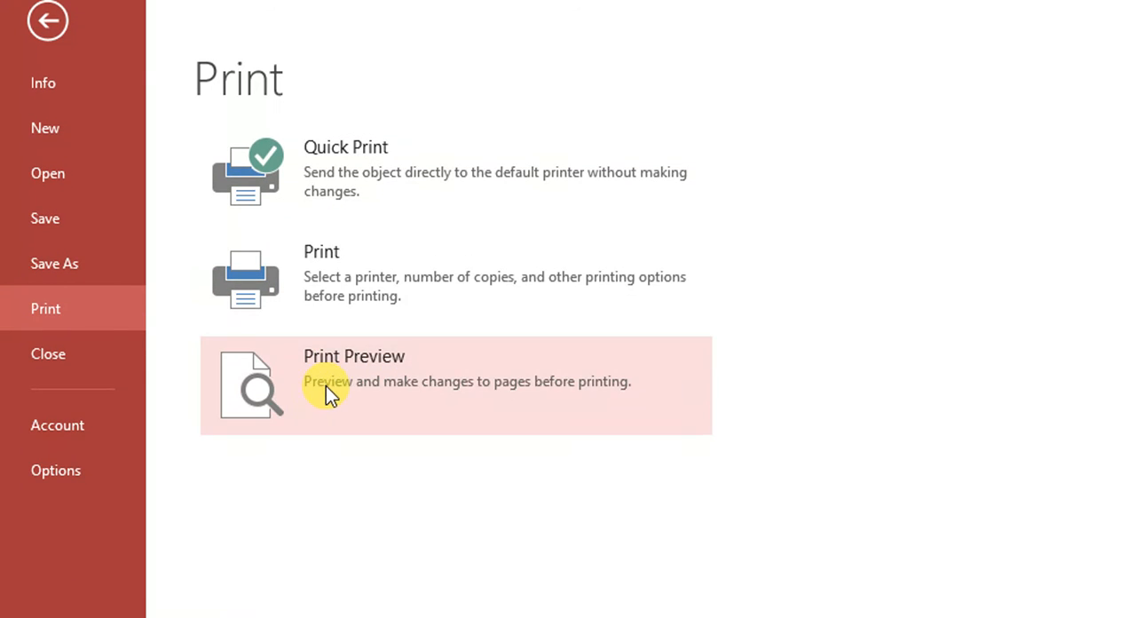
click(325, 391)
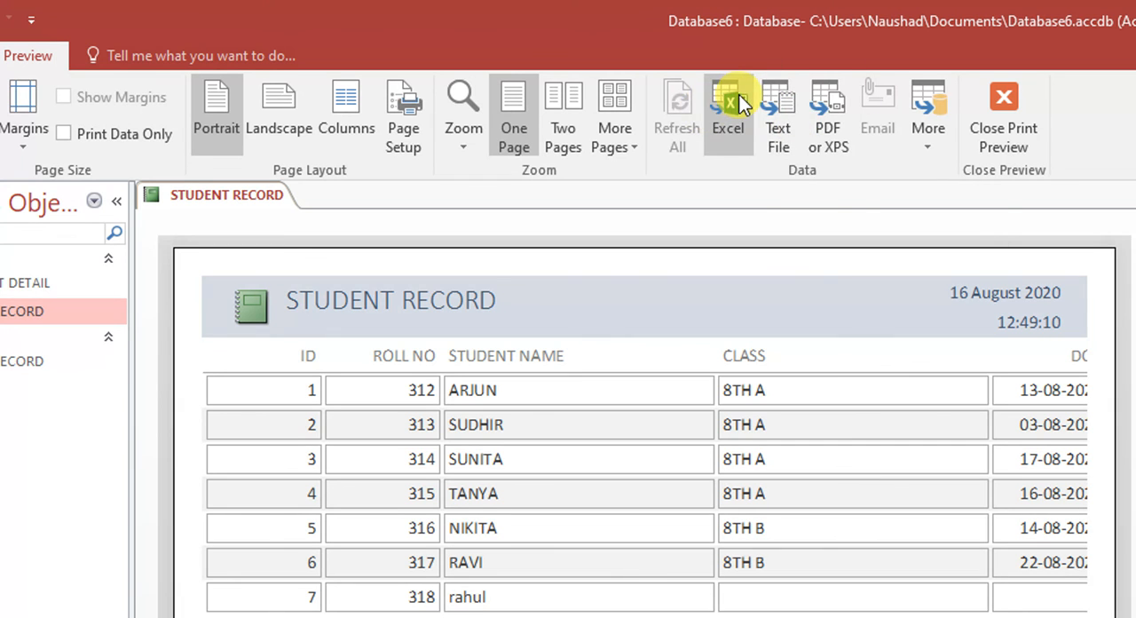
click(999, 111)
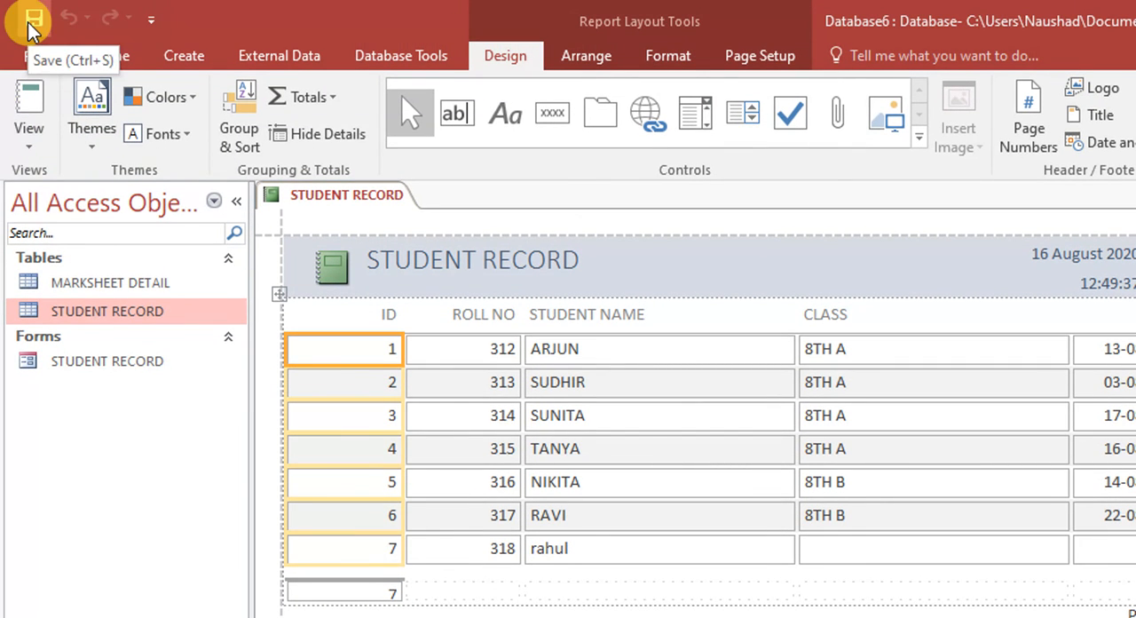
Save the report under the name STUDENT RECORD
click(36, 57)
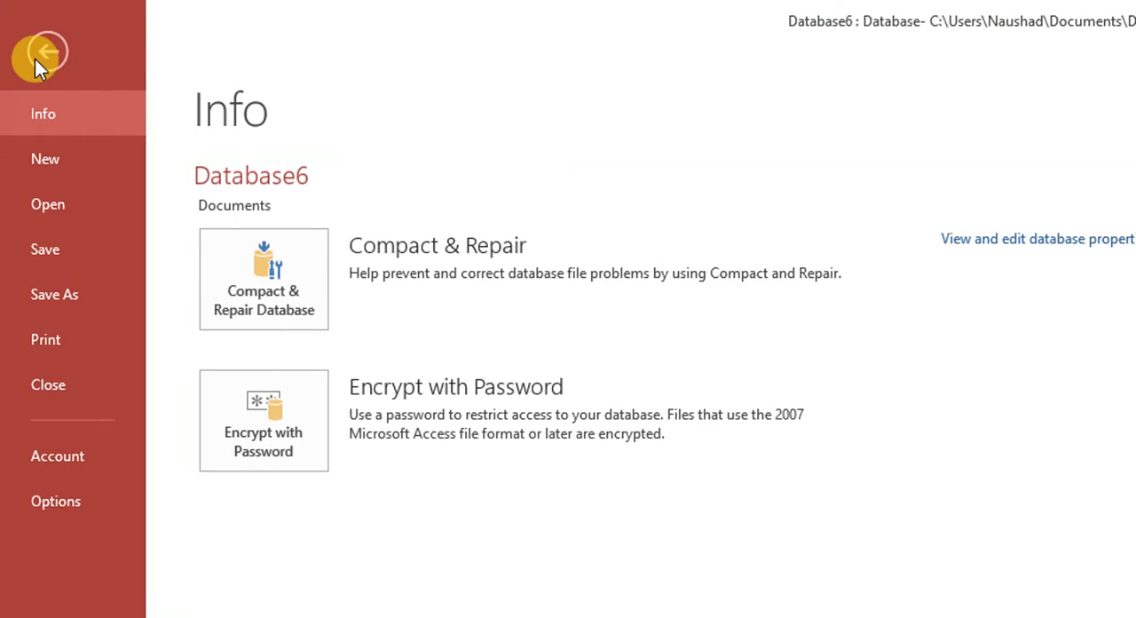
click(34, 59)
click(33, 23)
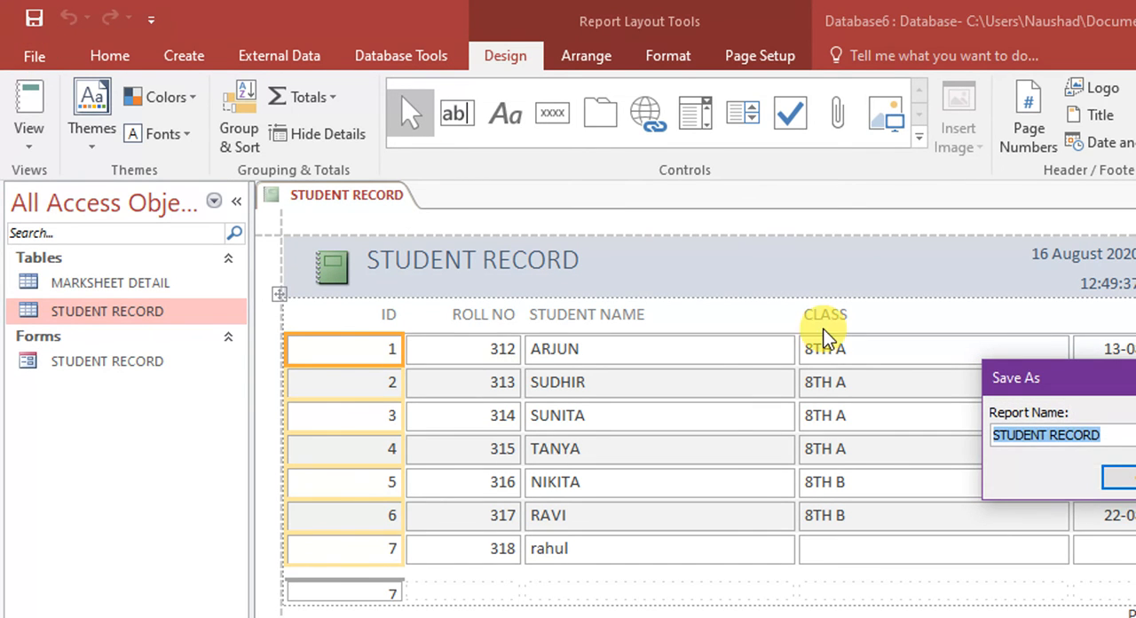